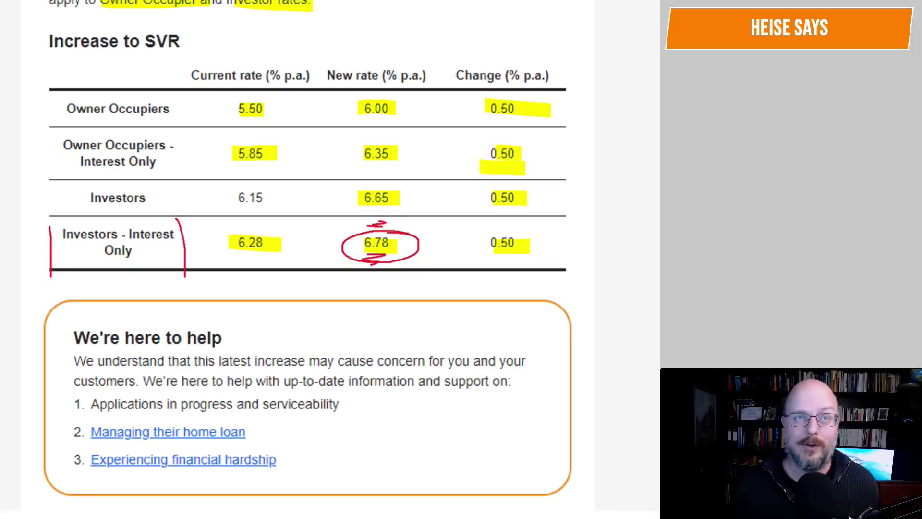
Step: Highlight the customer concern and support wording in the "We're here to help" box and mark its listed support topics, including item 3
scroll(202, 307, down, 3)
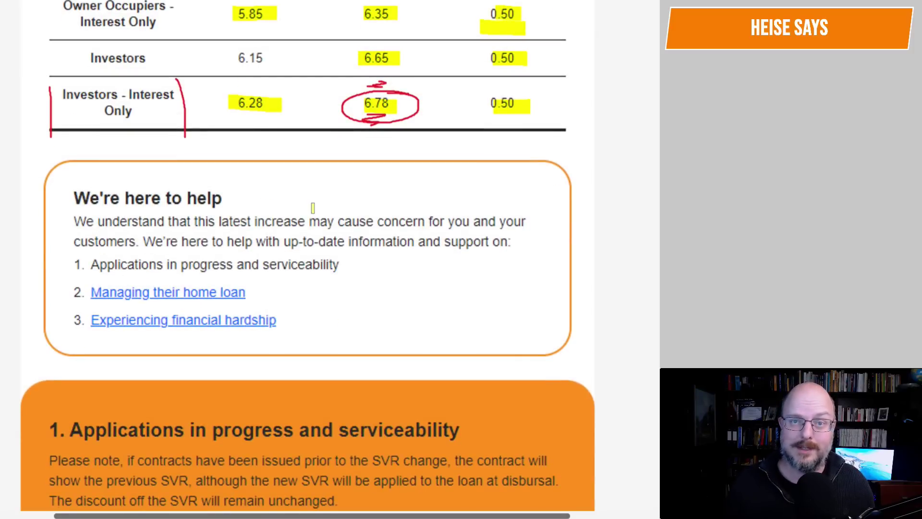
drag(342, 222, 516, 218)
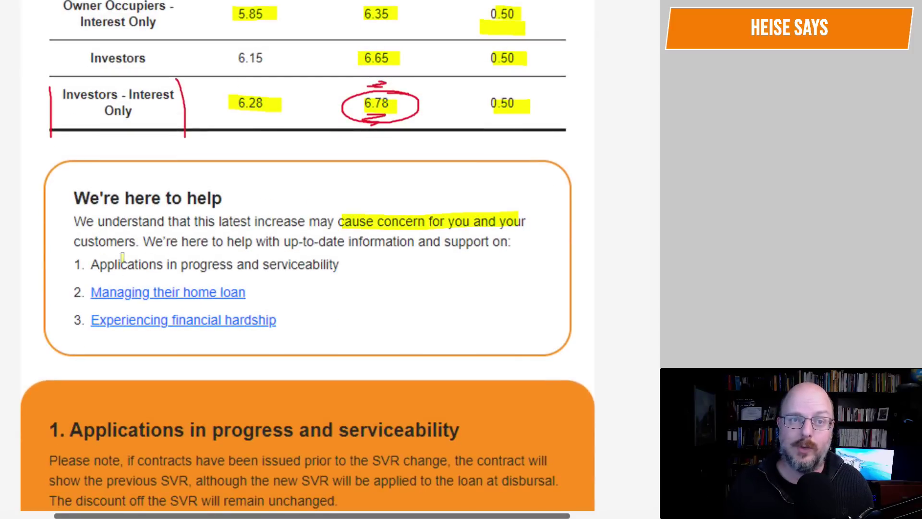
drag(74, 242, 135, 242)
drag(281, 242, 510, 243)
mouse_move(339, 274)
mouse_down()
mouse_move(98, 277)
mouse_move(280, 275)
mouse_move(189, 269)
mouse_up()
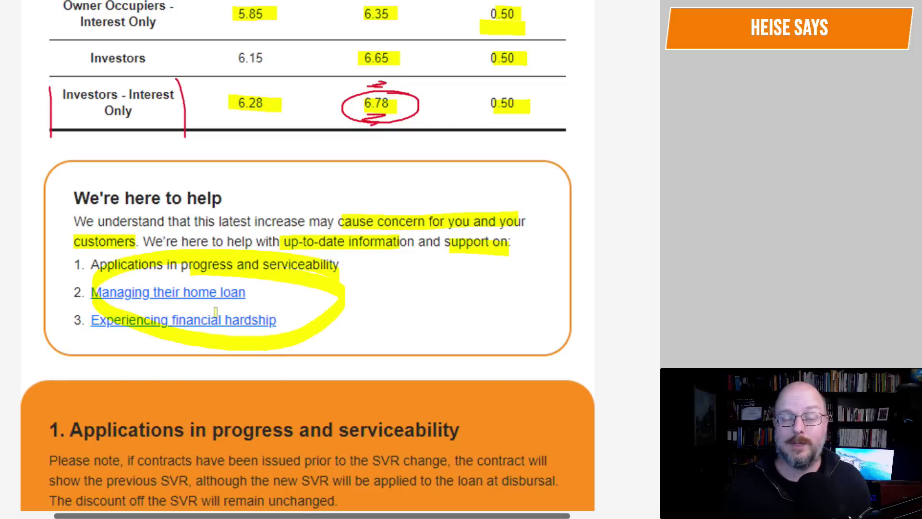
drag(66, 324, 66, 333)
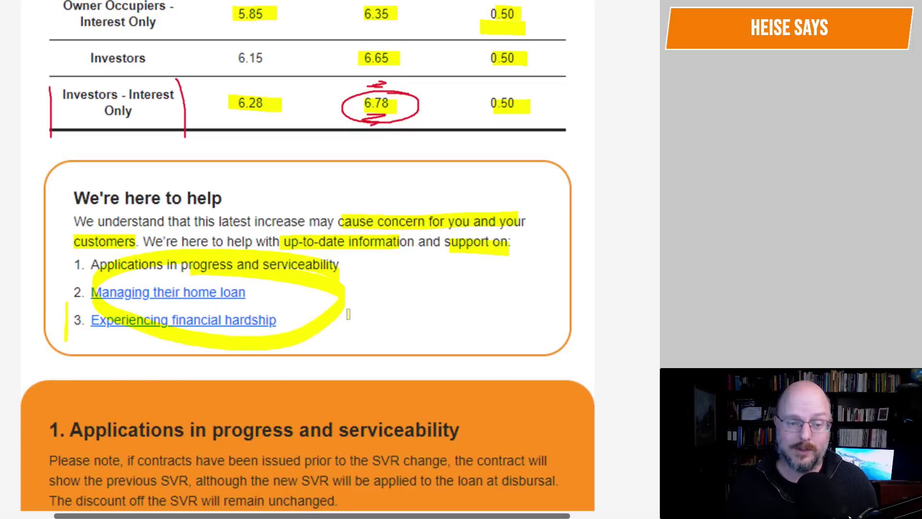
Step: Review the Bankwest notice from the rate announcement and SVR increase table to the applications and serviceability section
scroll(350, 314, up, 6)
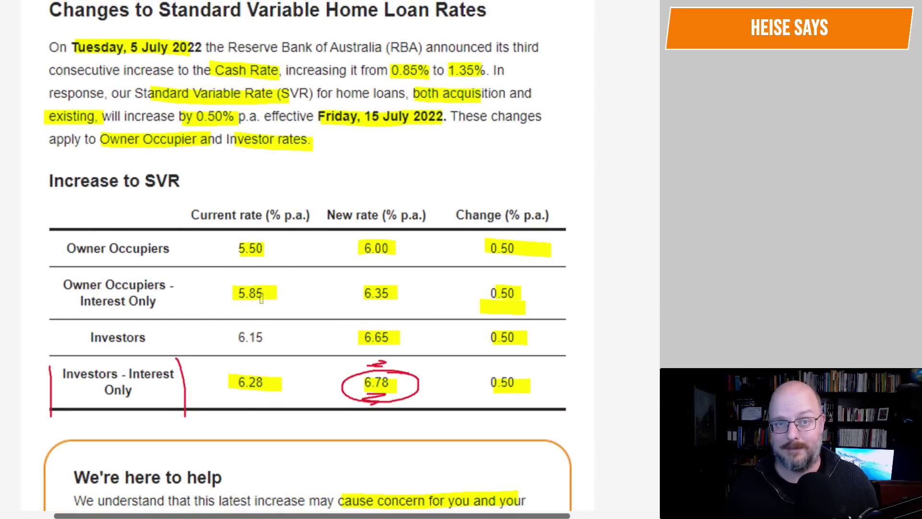
scroll(260, 291, down, 4)
scroll(288, 269, up, 4)
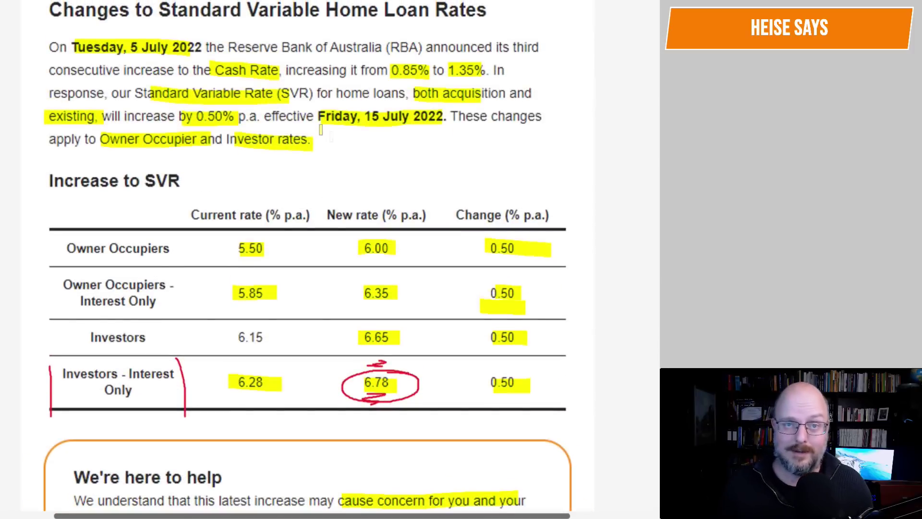
scroll(313, 244, down, 11)
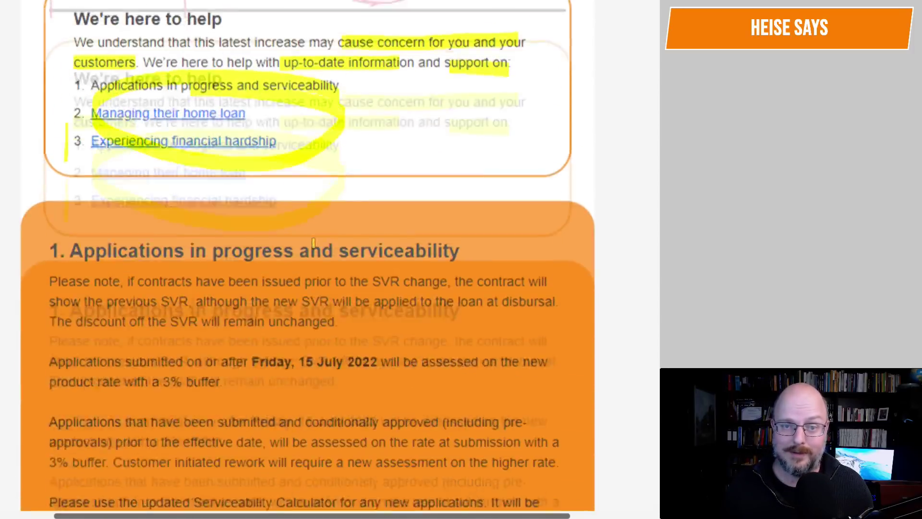
scroll(314, 244, up, 15)
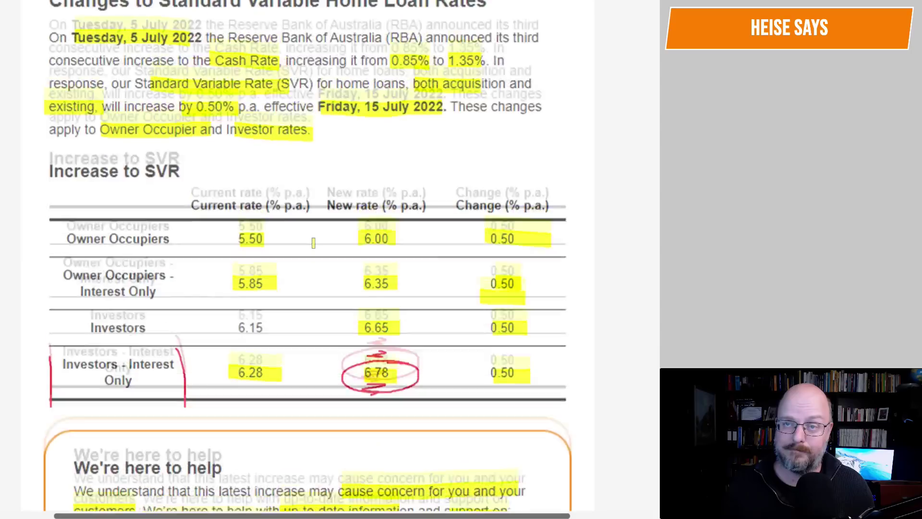
scroll(314, 244, down, 4)
scroll(313, 244, up, 2)
scroll(313, 243, down, 1)
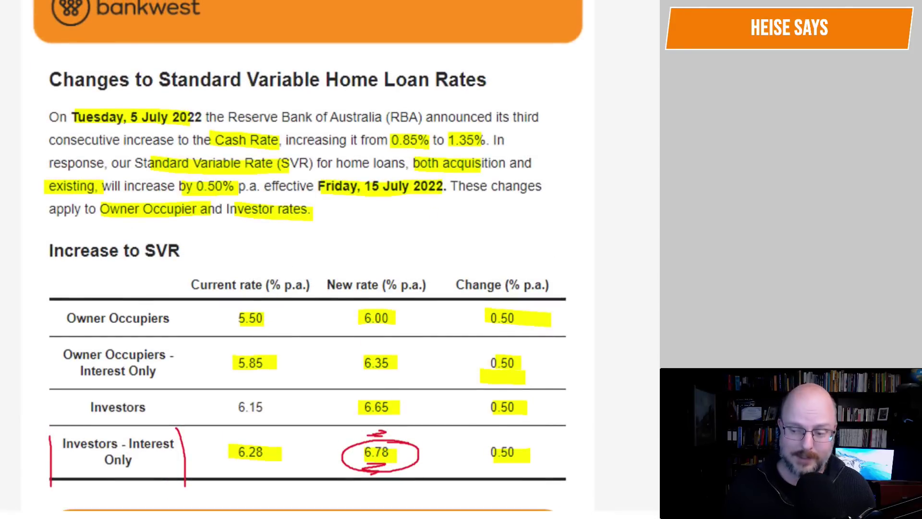
Step: Switch to the Excel loan worksheet and set the two compared interest rates to 5.5% and 6%, checking the repayment increase percentage
key(alt+Tab)
drag(346, 14, 198, 0)
drag(403, 8, 383, 0)
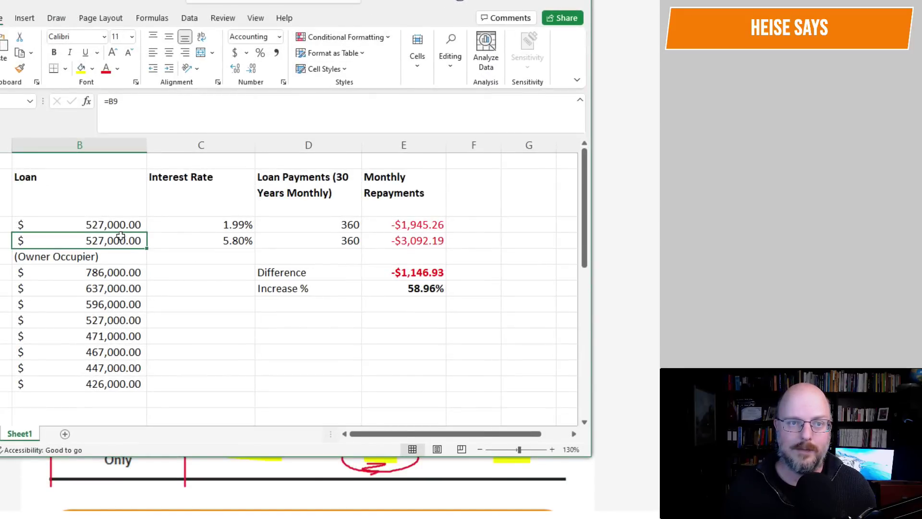
click(246, 225)
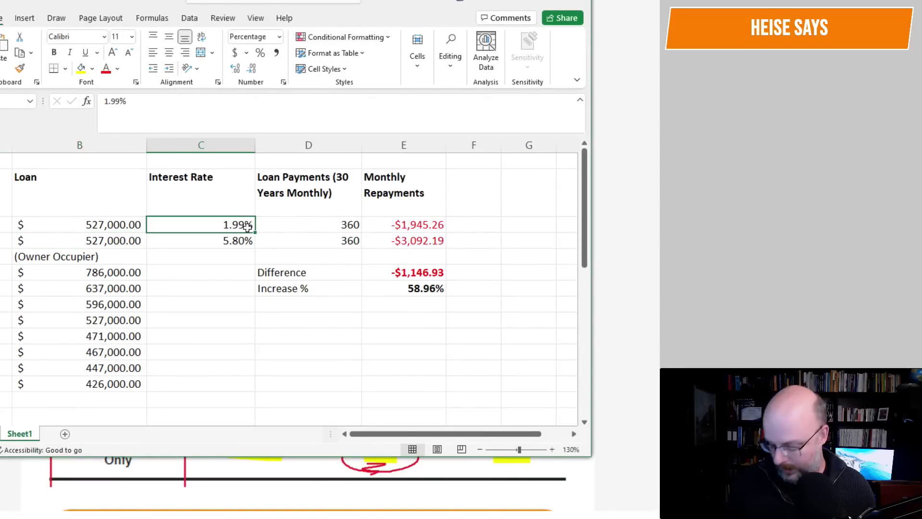
text(5.5)
key(Return)
text(6)
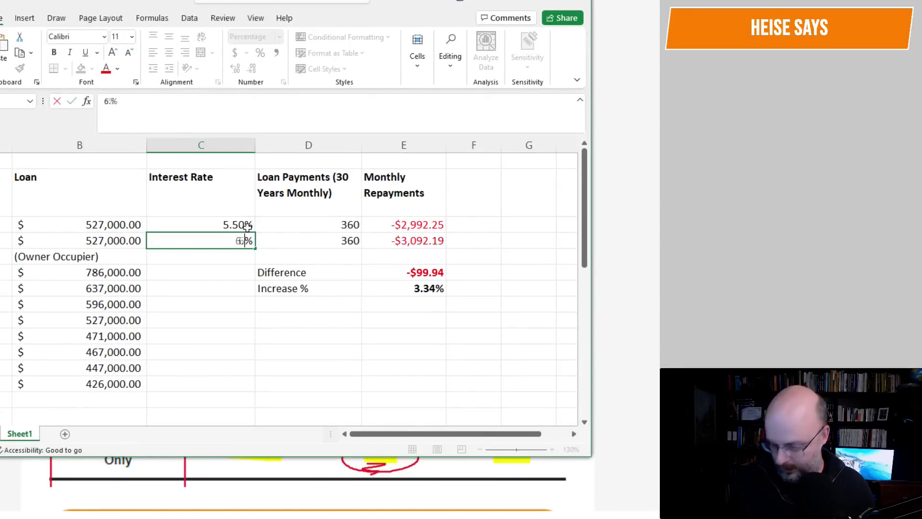
key(Return)
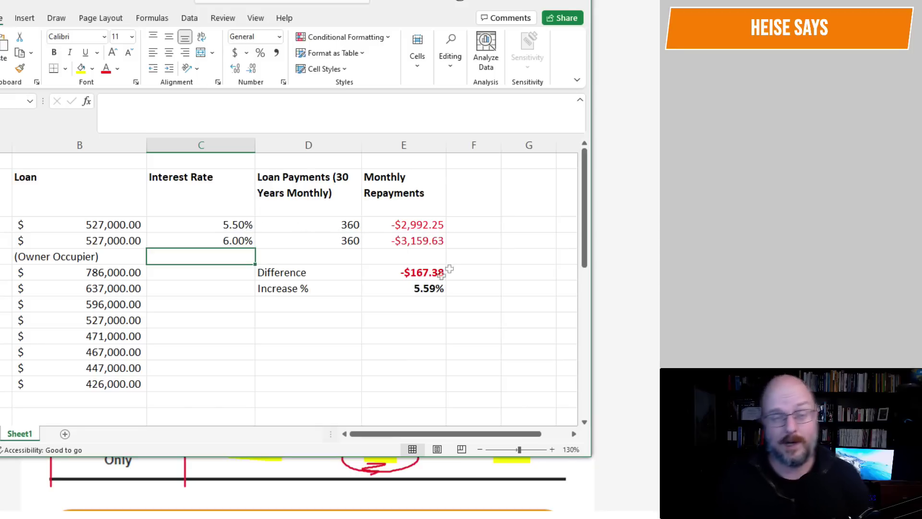
click(423, 294)
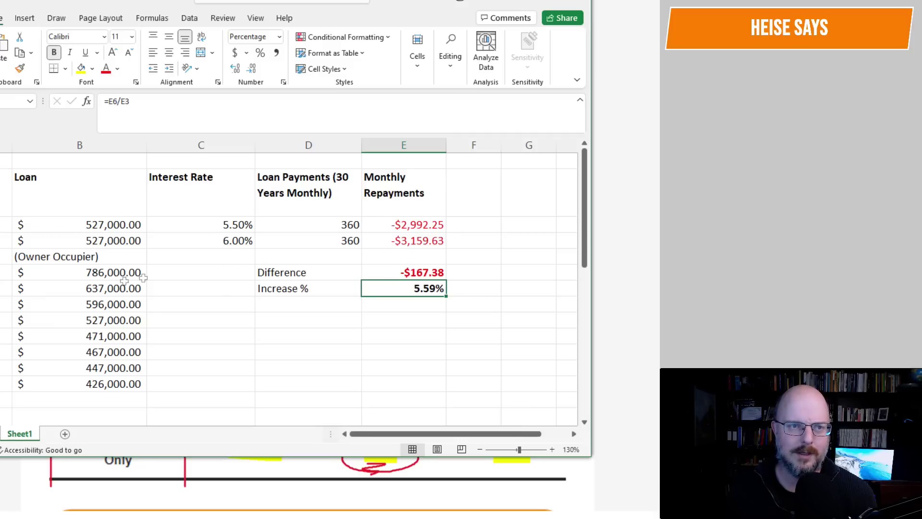
Step: Link both loan amounts in B3 and B4 to the NSW loan in B6 and check the monthly repayment difference
click(122, 225)
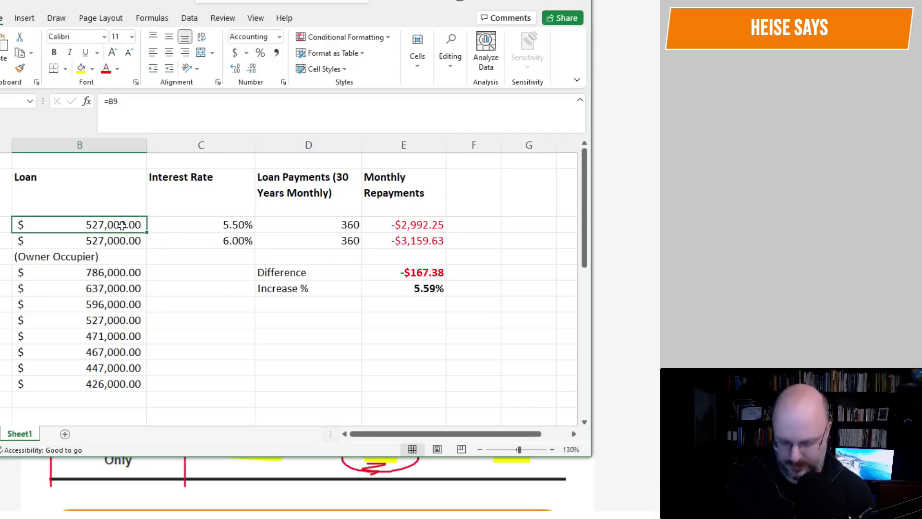
text(=)
click(116, 273)
key(Return)
text(=)
click(124, 272)
key(Return)
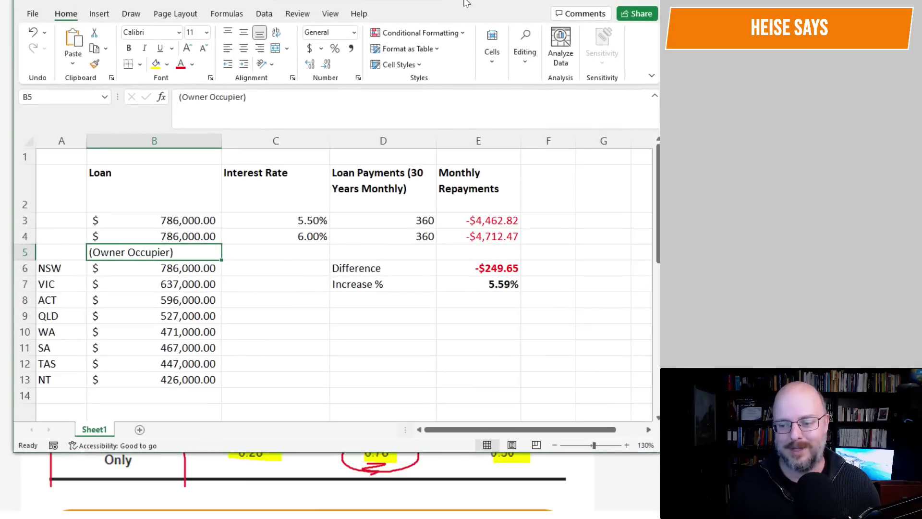
click(496, 264)
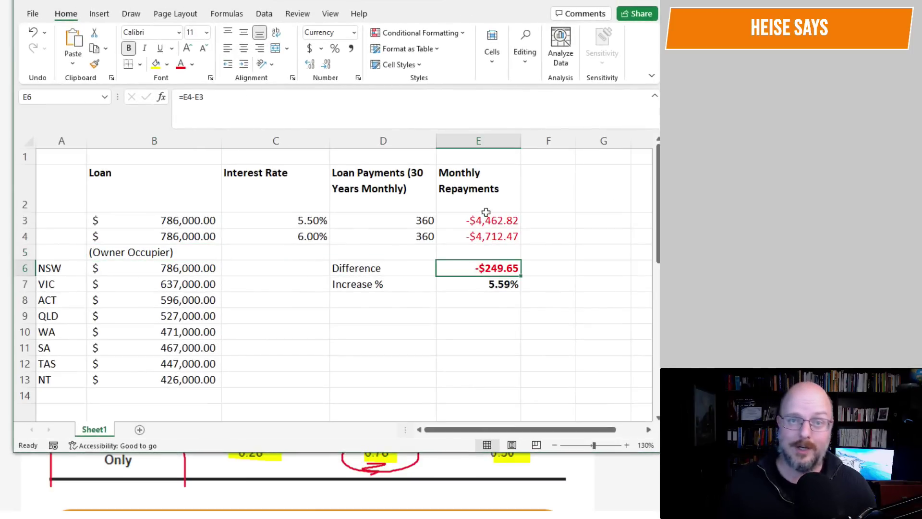
click(204, 218)
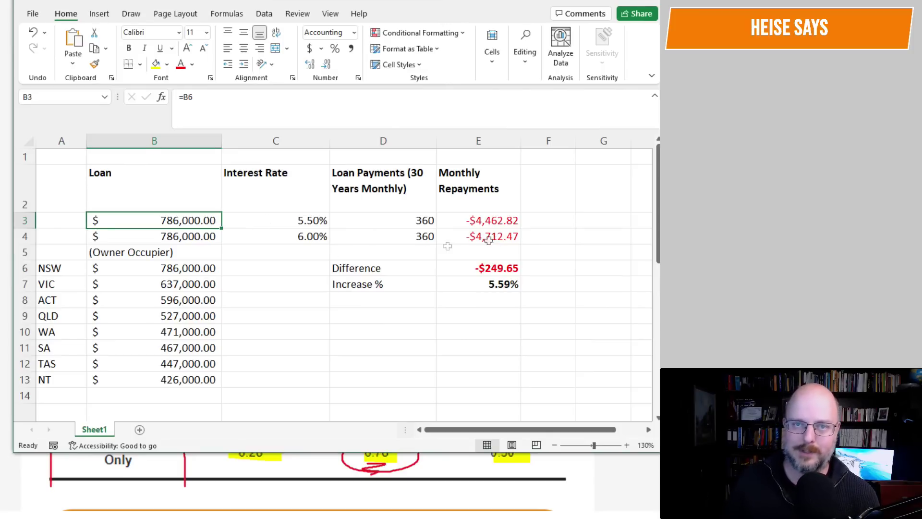
click(490, 267)
Step: Link both loan amounts in B3 and B4 to the VIC loan in B7
click(205, 222)
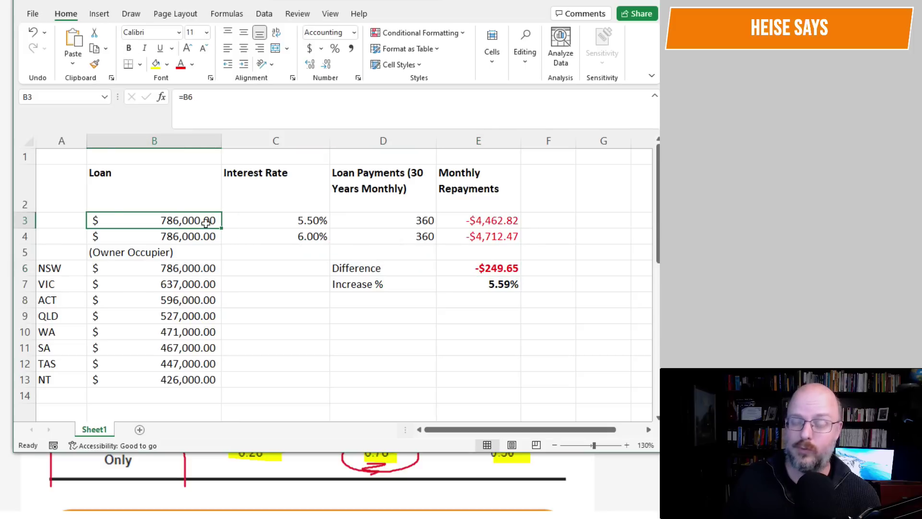
text(=)
click(205, 283)
key(Return)
click(191, 220)
click(191, 238)
text(=)
click(209, 286)
key(Return)
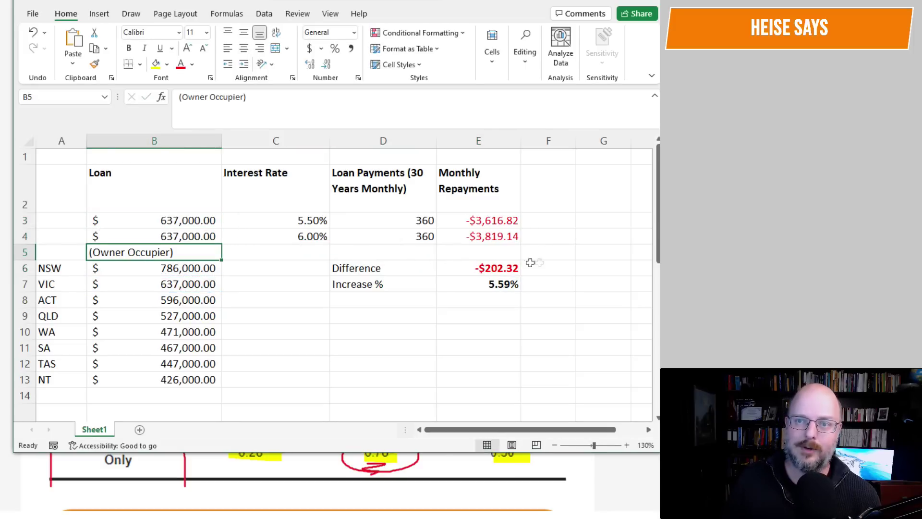
Step: Link both loan amounts in B3 and B4 to the WA loan in B10 and check the repayment difference
click(176, 221)
text(=)
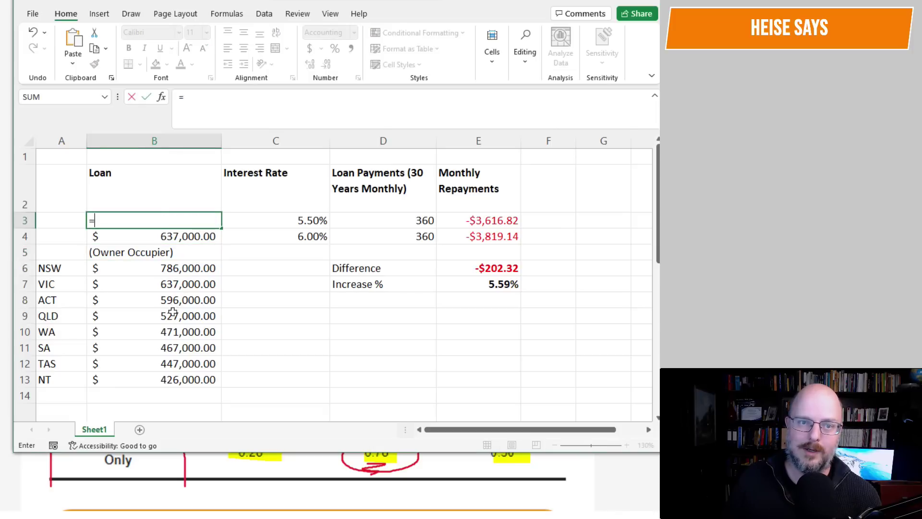
click(177, 331)
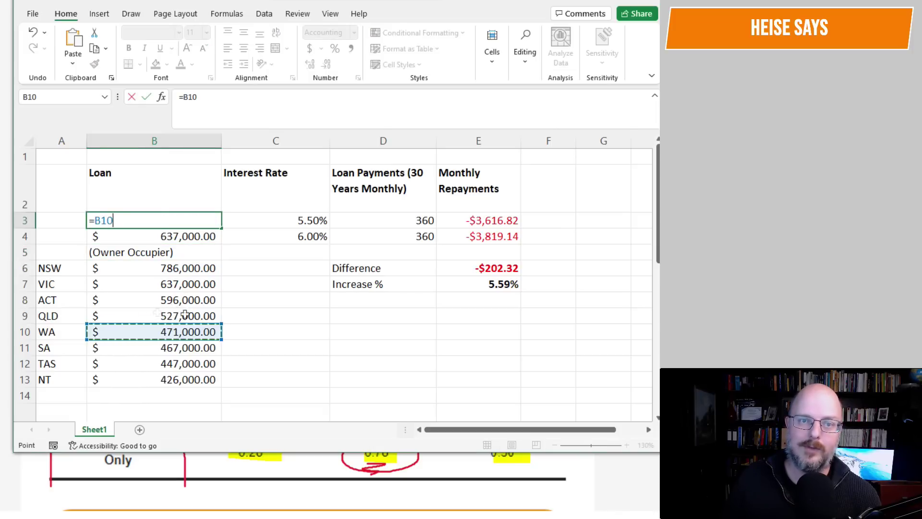
key(Return)
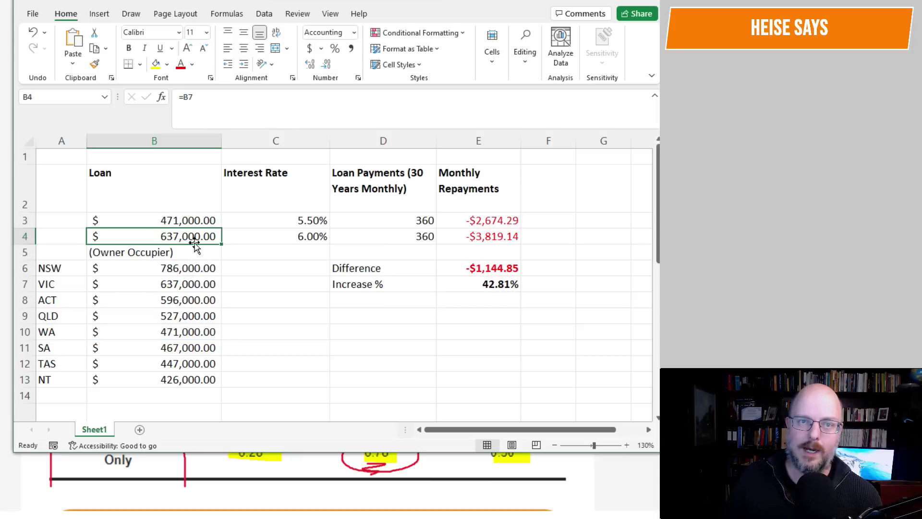
text(=)
click(189, 332)
key(Return)
click(492, 265)
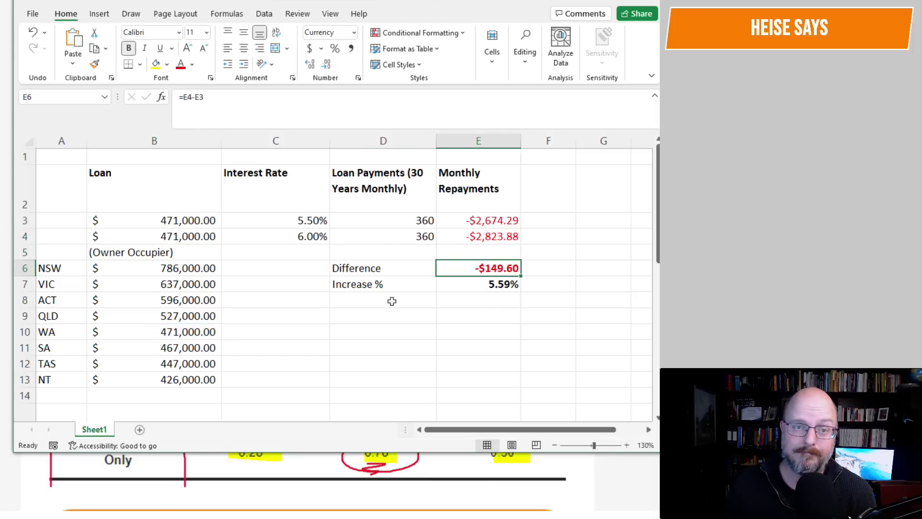
Step: Calculate the average of the state loan amounts B6:B13 in cell B14
click(200, 220)
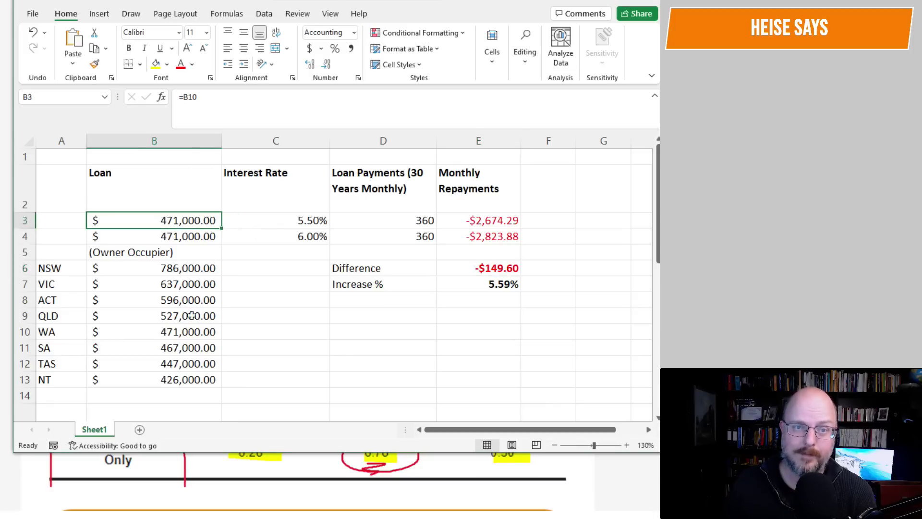
click(190, 400)
text(=)
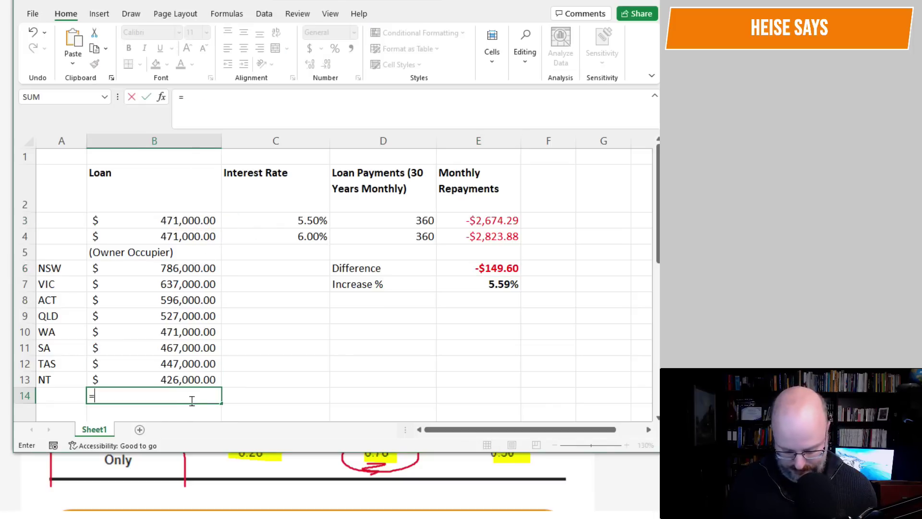
text(avg)
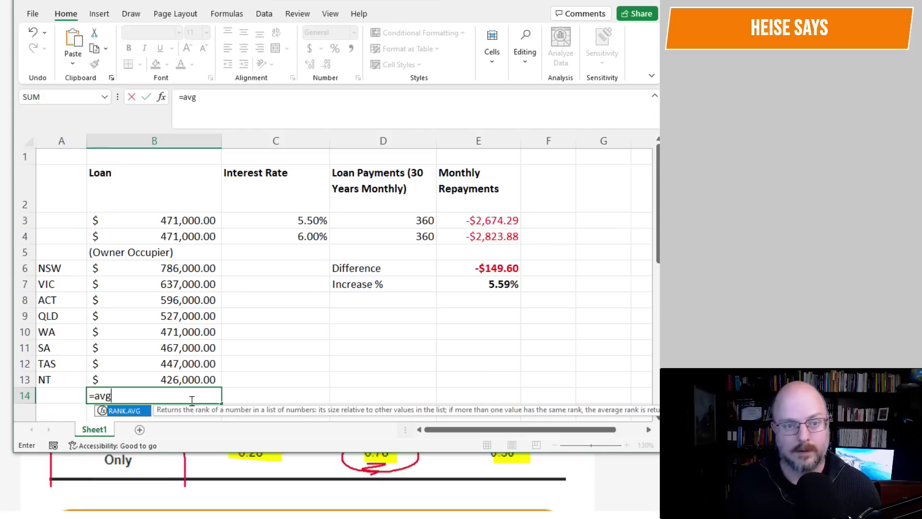
text(()
key(Up)
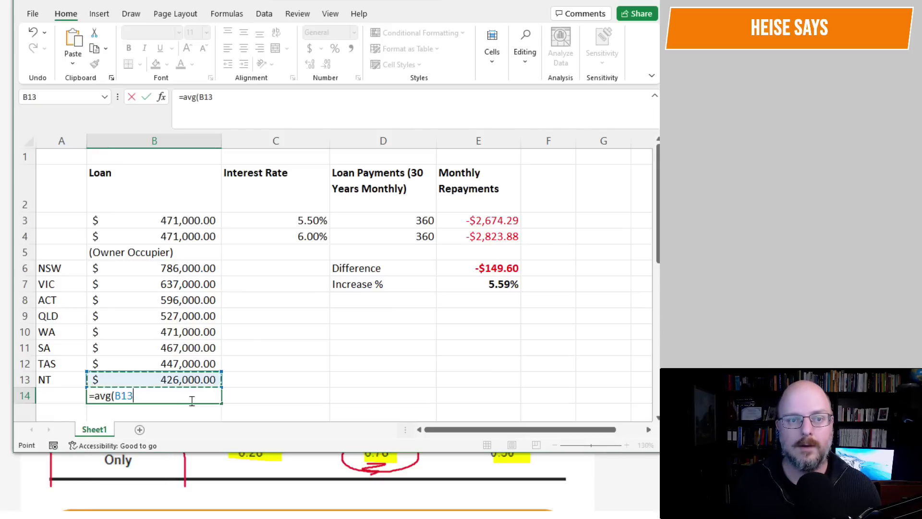
key(shift+Up)
key(shift+Up)
key(shift+Up)
key(shift+Up)
key(shift+Up)
key(shift+Up)
key(shift+Up)
text())
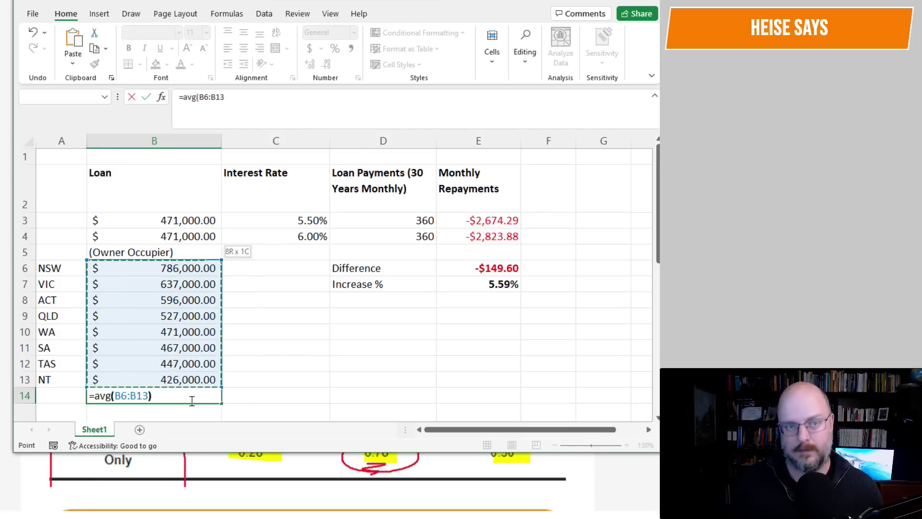
key(Return)
Step: Apply the Accounting number format to the average loan in B14
click(386, 243)
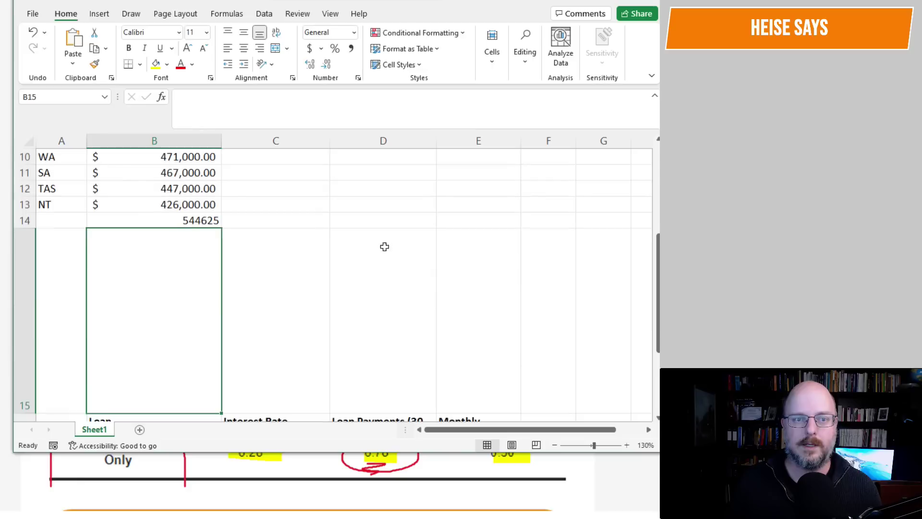
click(239, 240)
click(210, 232)
click(199, 223)
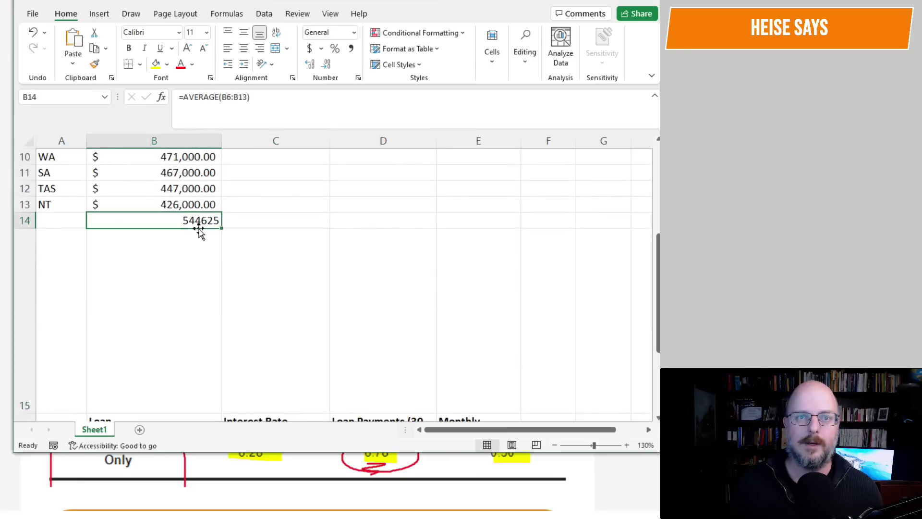
click(309, 48)
scroll(288, 216, up, 3)
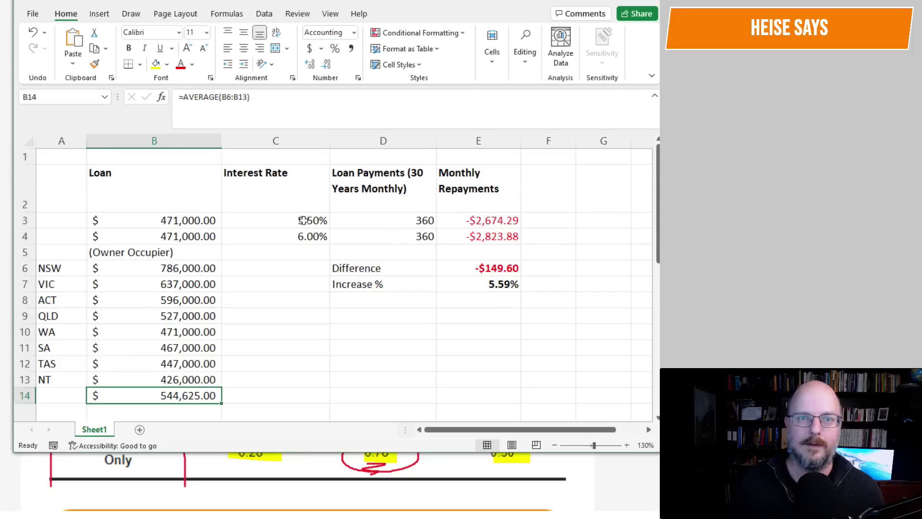
Step: Link both compared loan amounts in B3 and B4 to the average loan in B14
click(197, 220)
text(=)
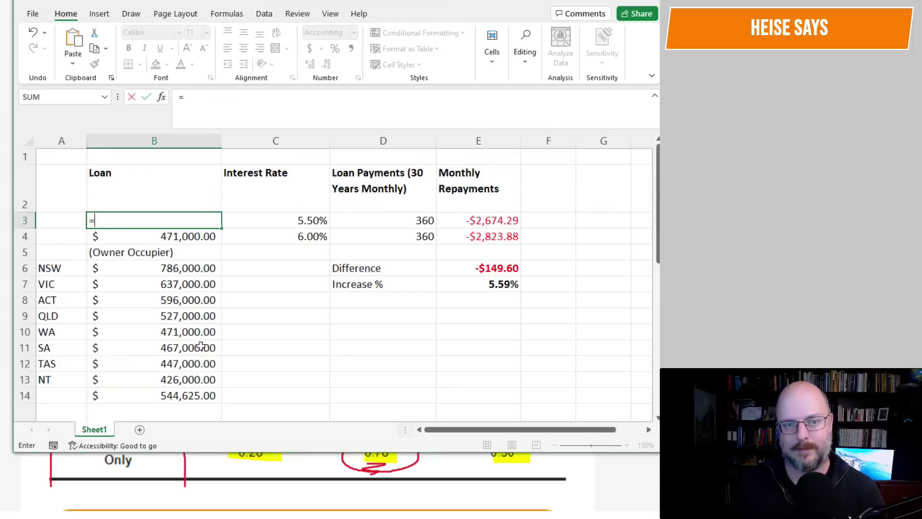
click(187, 396)
key(Return)
text(=)
click(198, 396)
key(Return)
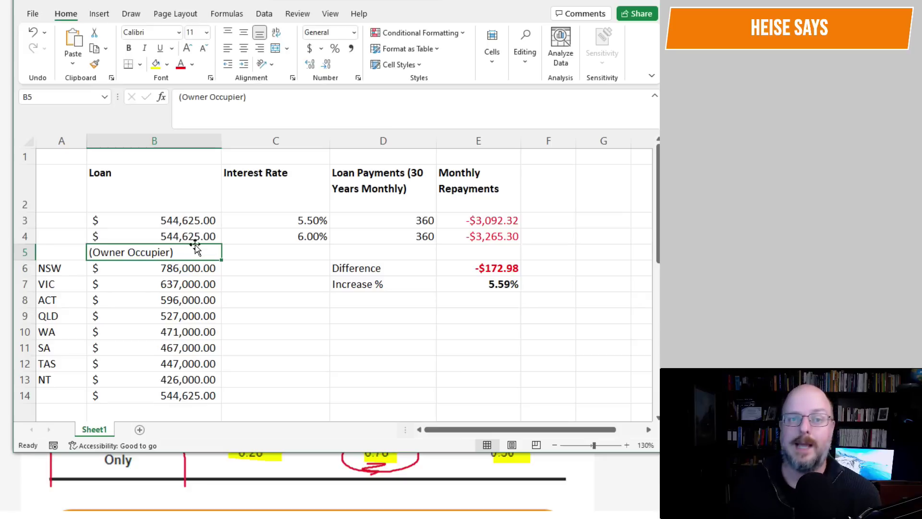
click(311, 218)
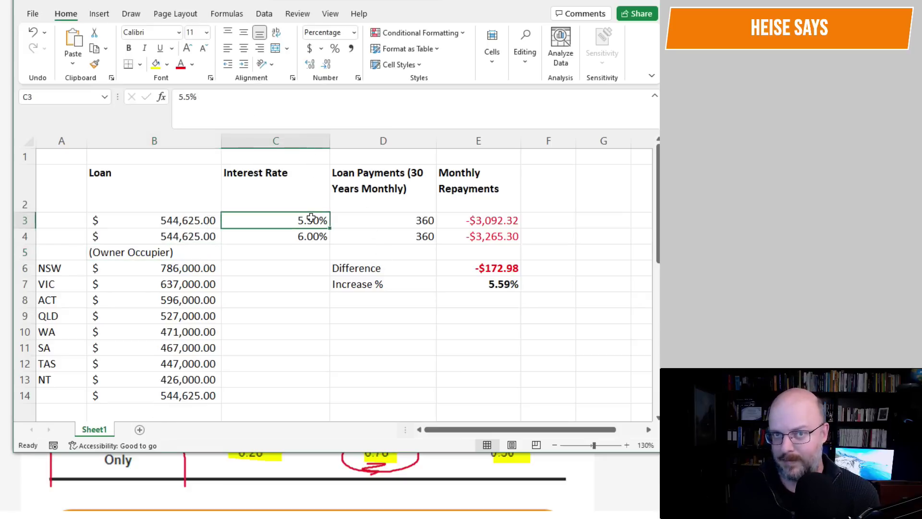
Step: Set the first loan's interest rate in C3 to 1.99% to compare its repayment with the 6.00% loan
text(1.99)
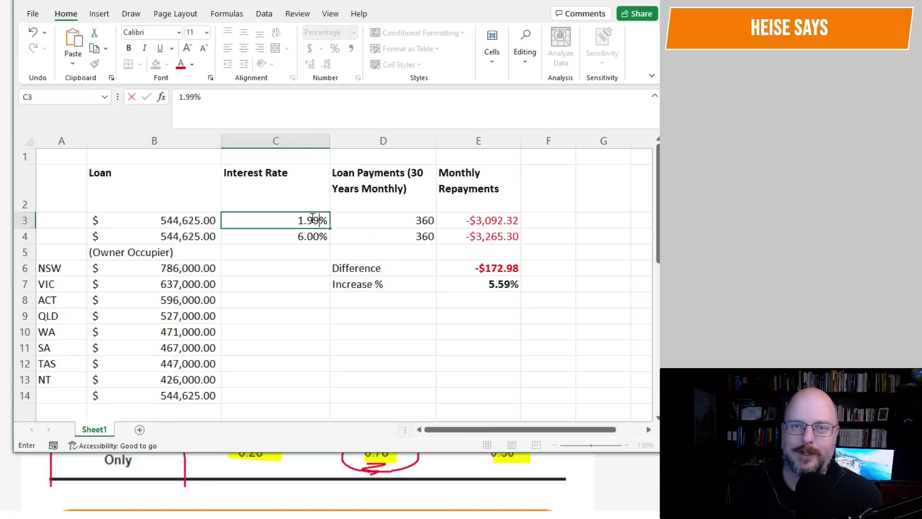
key(Return)
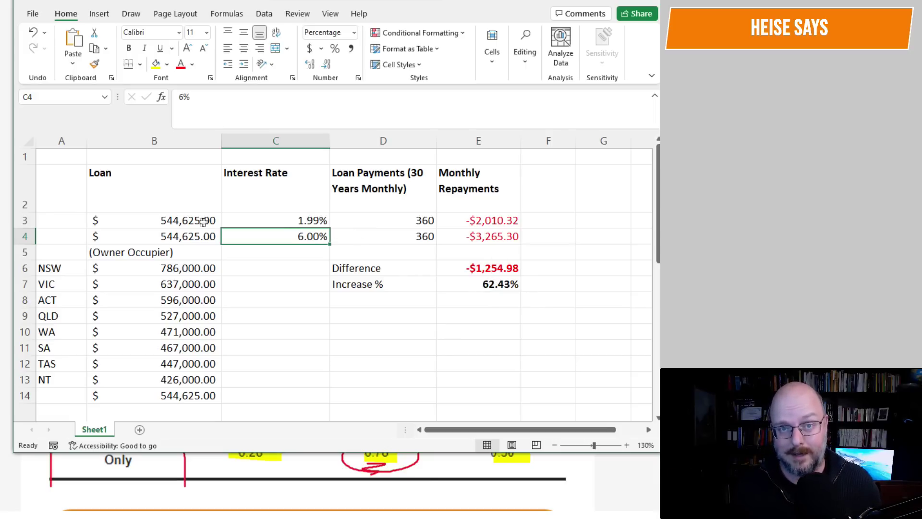
click(300, 222)
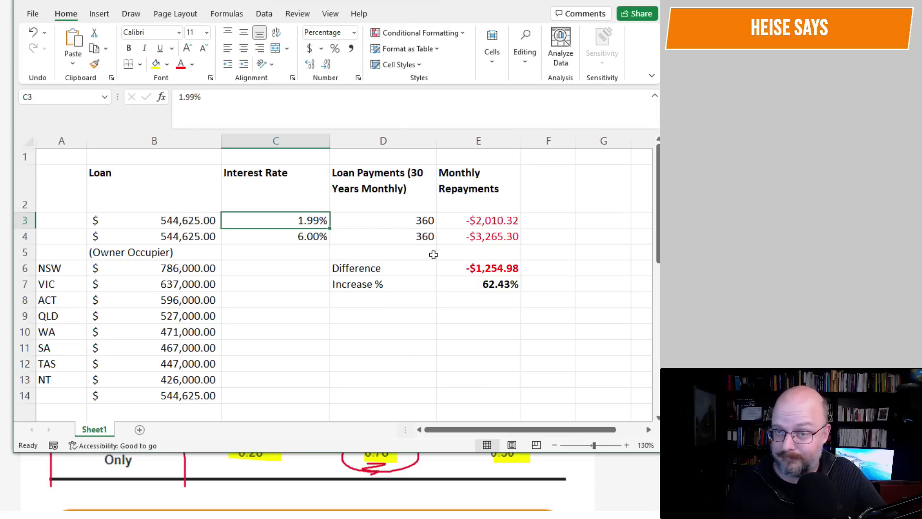
click(295, 238)
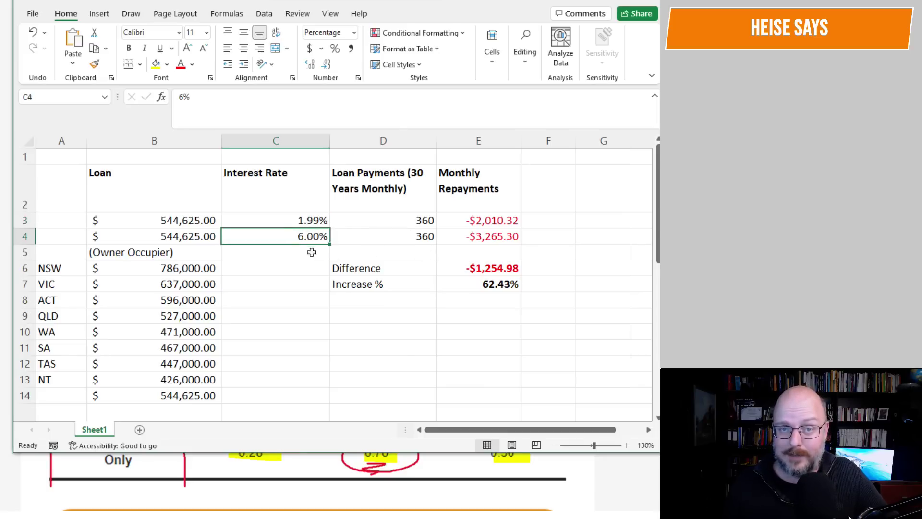
Step: Link both compared loan amounts in B3 and B4 to the NSW loan in B6
click(209, 220)
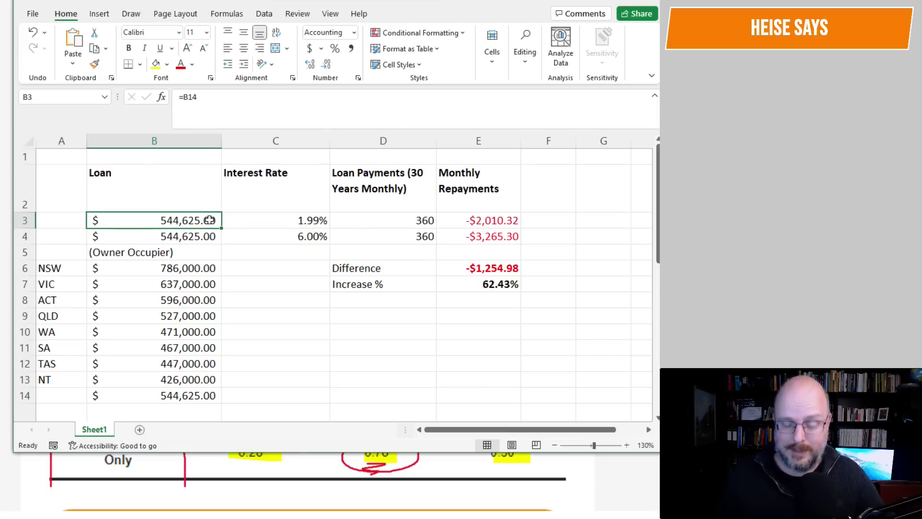
text(0)
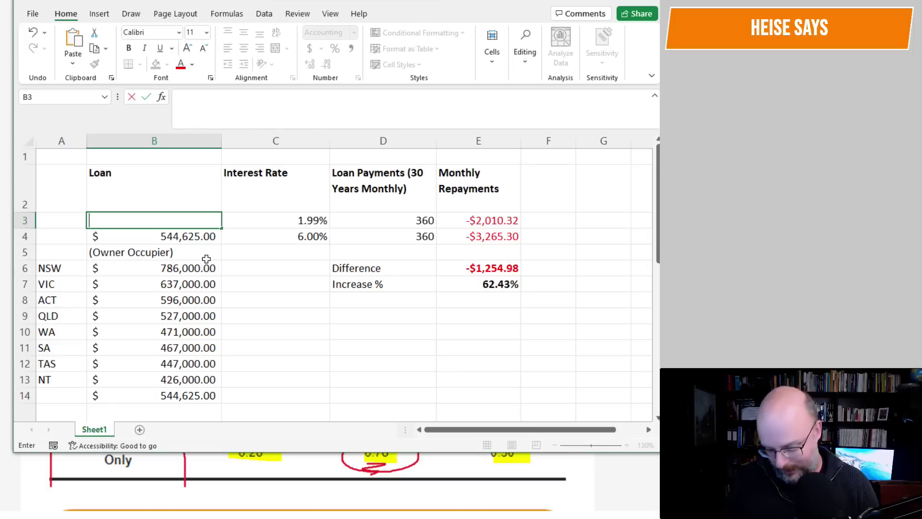
text(=)
click(171, 265)
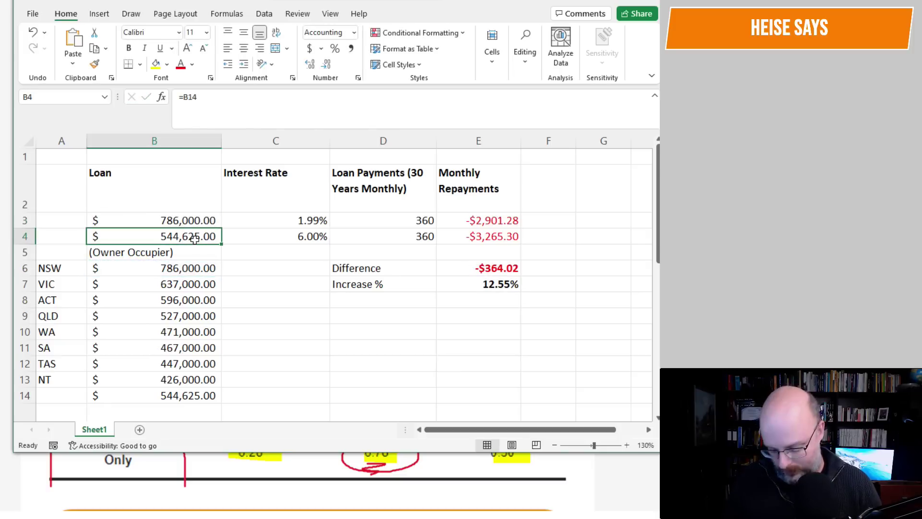
text(=)
click(192, 265)
key(Return)
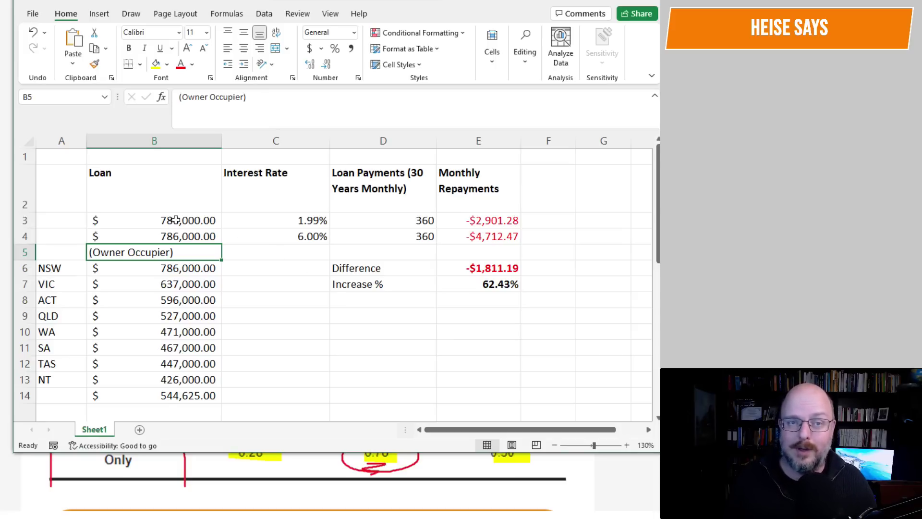
Step: Link both compared loan amounts in B3 and B4 to the NT loan in B13
click(176, 219)
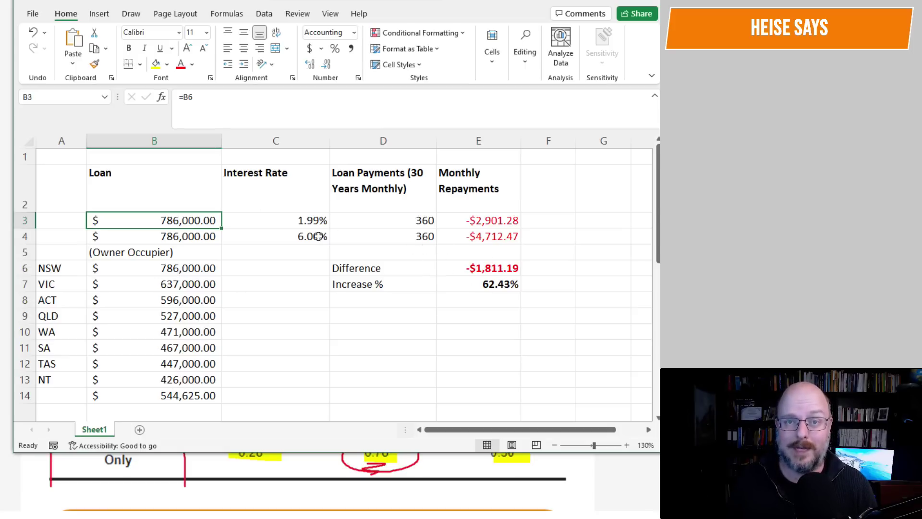
text(=)
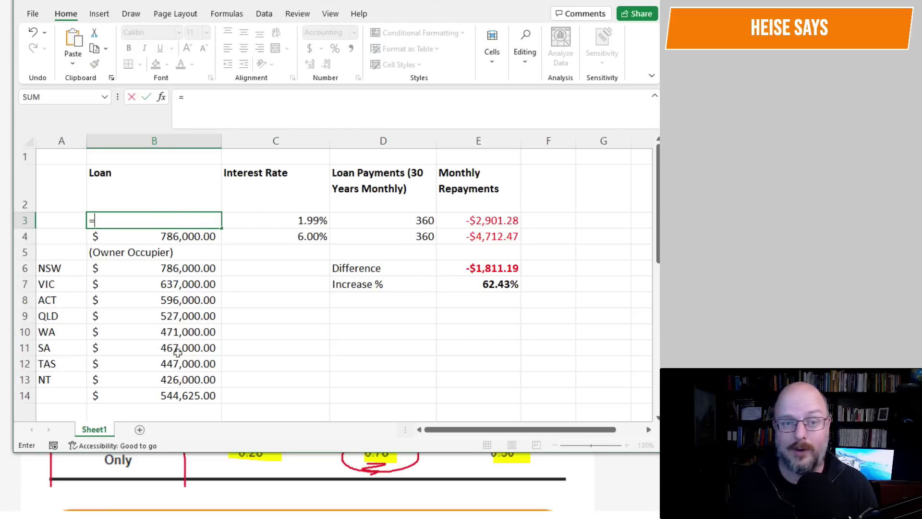
click(176, 377)
key(Return)
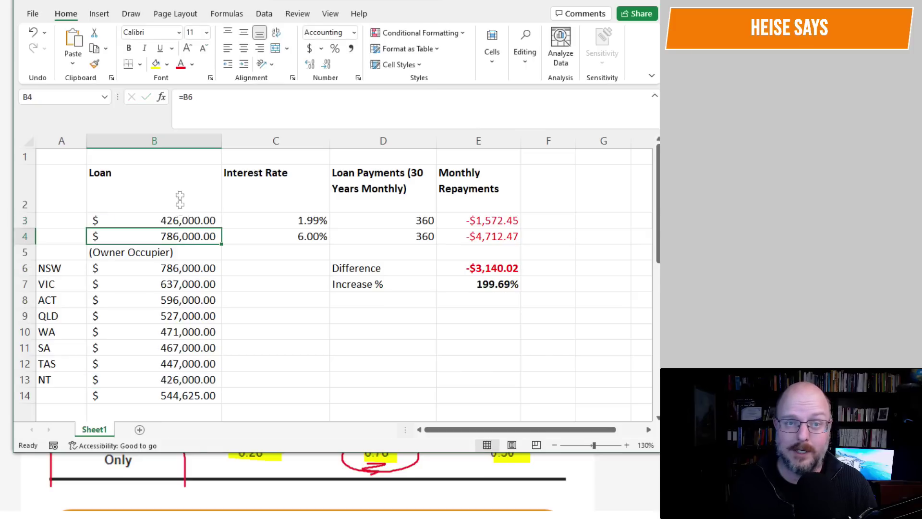
text(=)
click(179, 377)
key(Return)
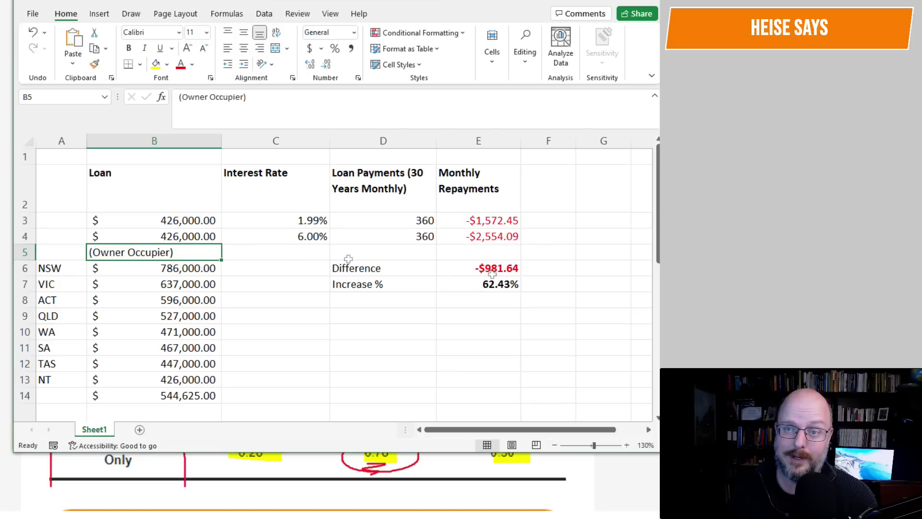
Step: Set the interest rate in C3 to 5.5% and check the monthly repayment difference in E6
click(317, 221)
text(5.5)
key(Return)
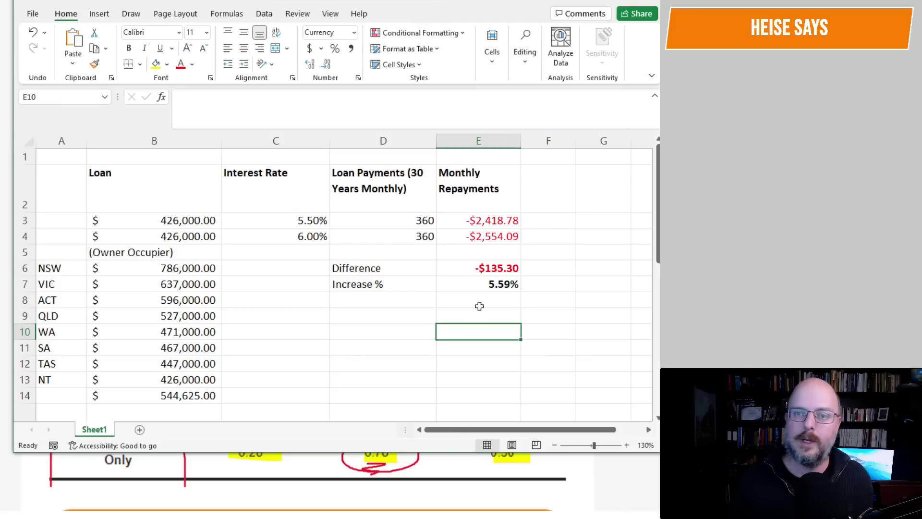
click(494, 267)
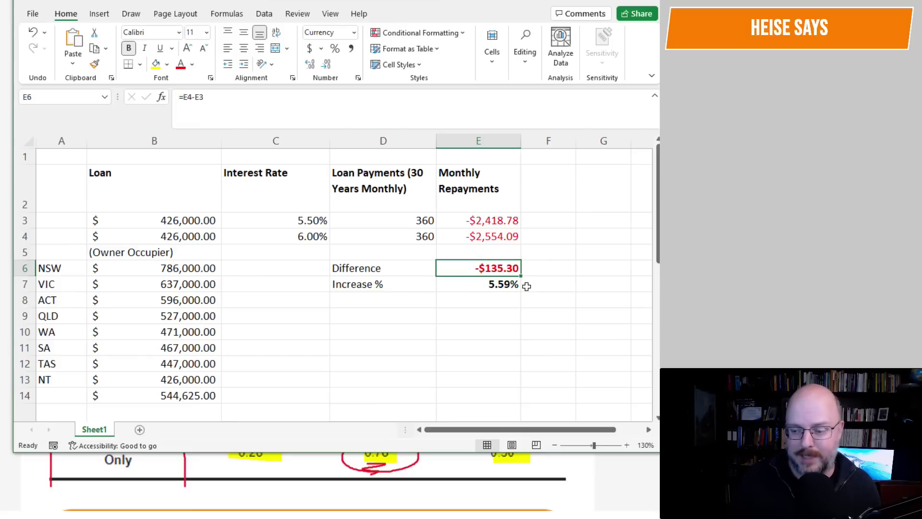